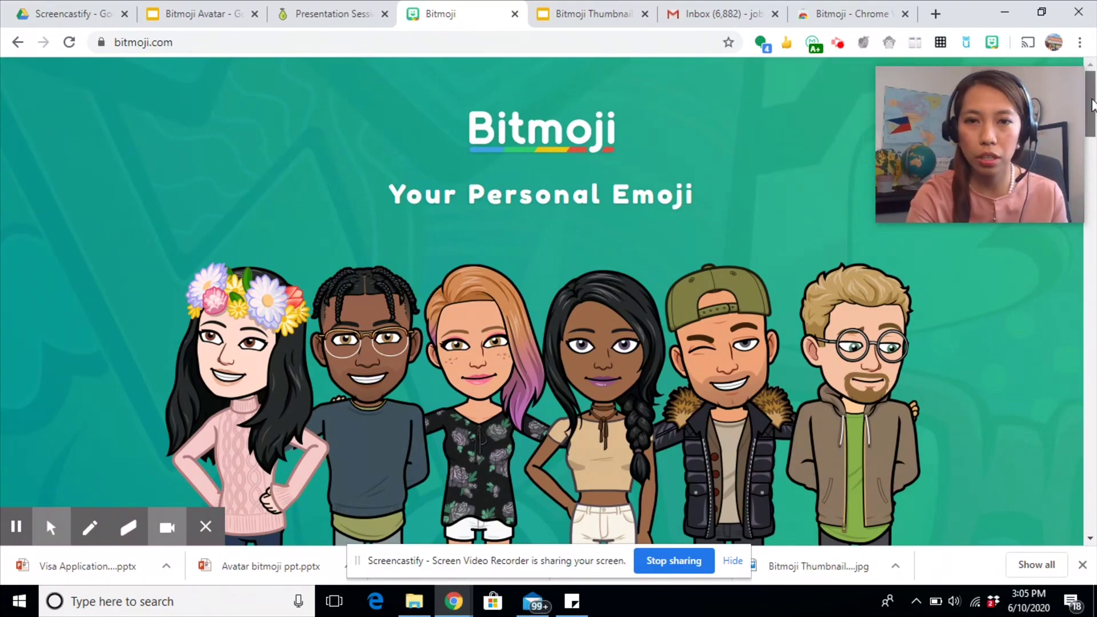
- Scroll the Bitmoji site to the app download links, then advance to 'Create your account'
mouse_move(1092, 121)
left_mouse_down()
mouse_move(1093, 443)
mouse_move(1092, 129)
left_mouse_up()
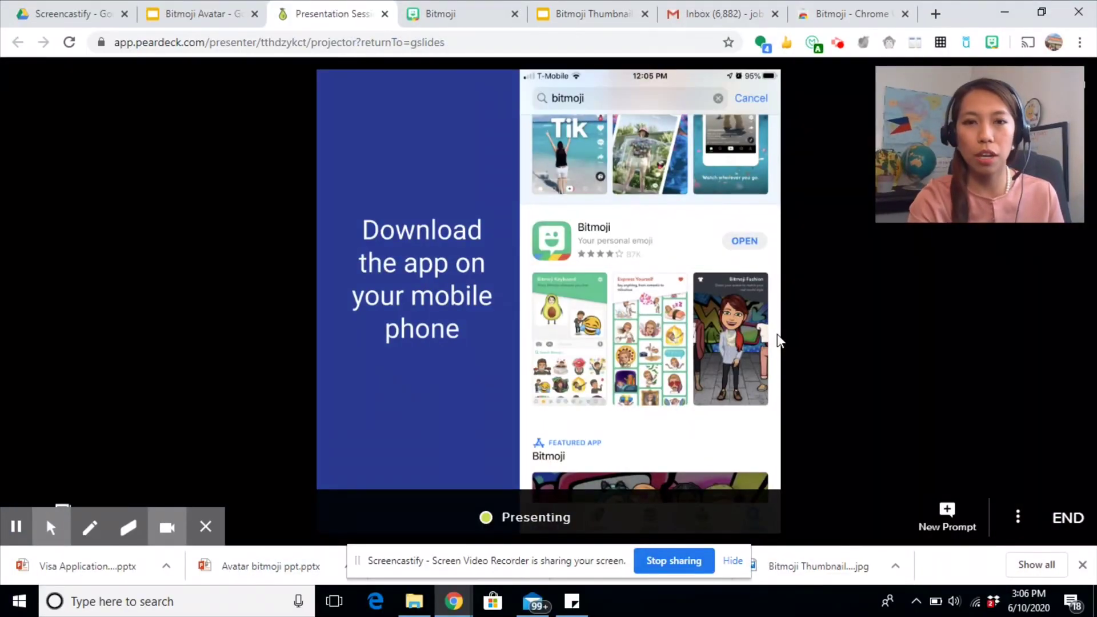
key("Right")
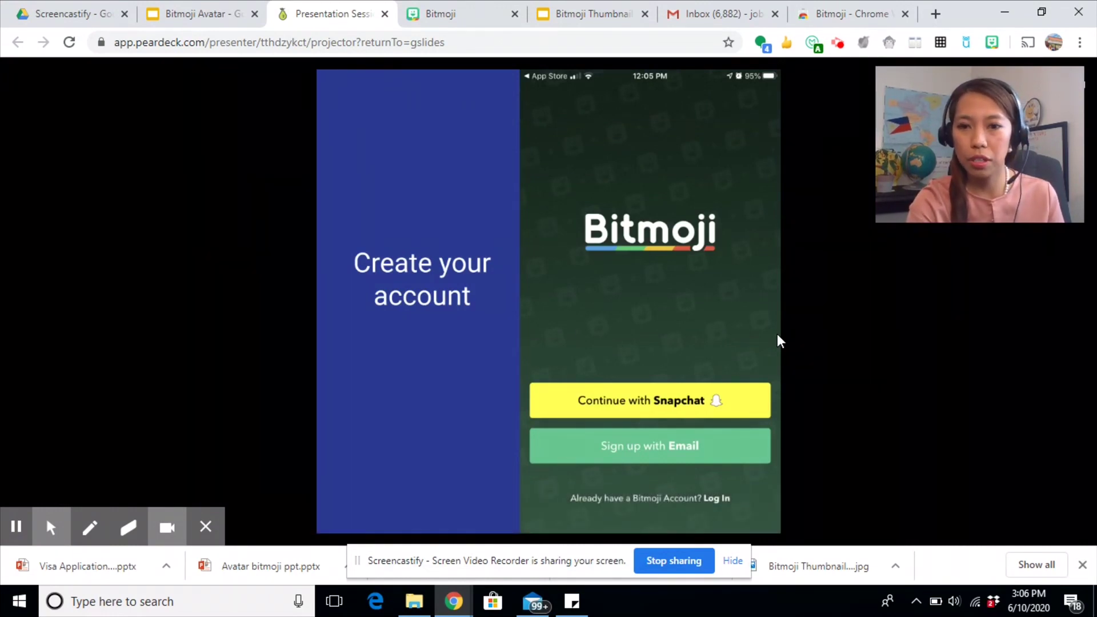
- Advance through the 'Customize your avatar' slide to the 'Save your avatar' slide
mouse_move(749, 355)
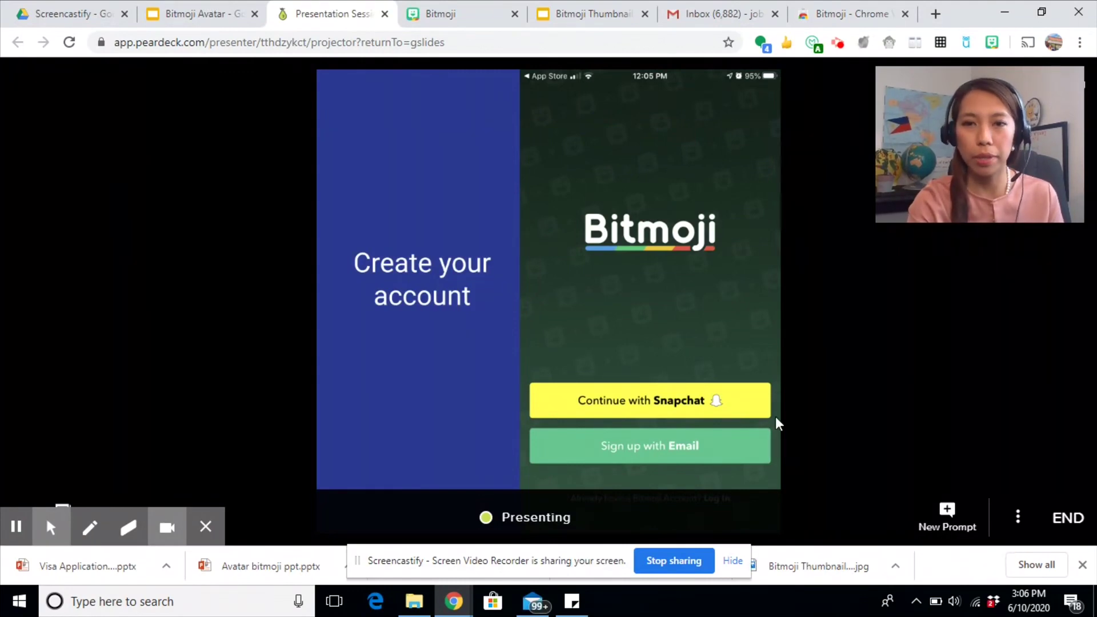
key("Right")
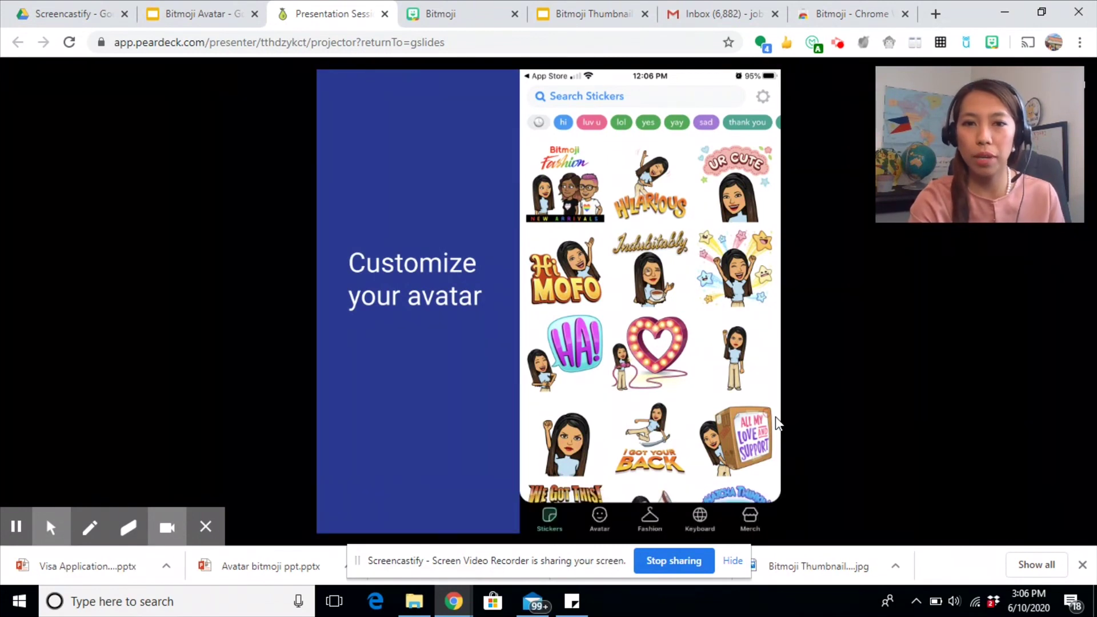
left_click(847, 412)
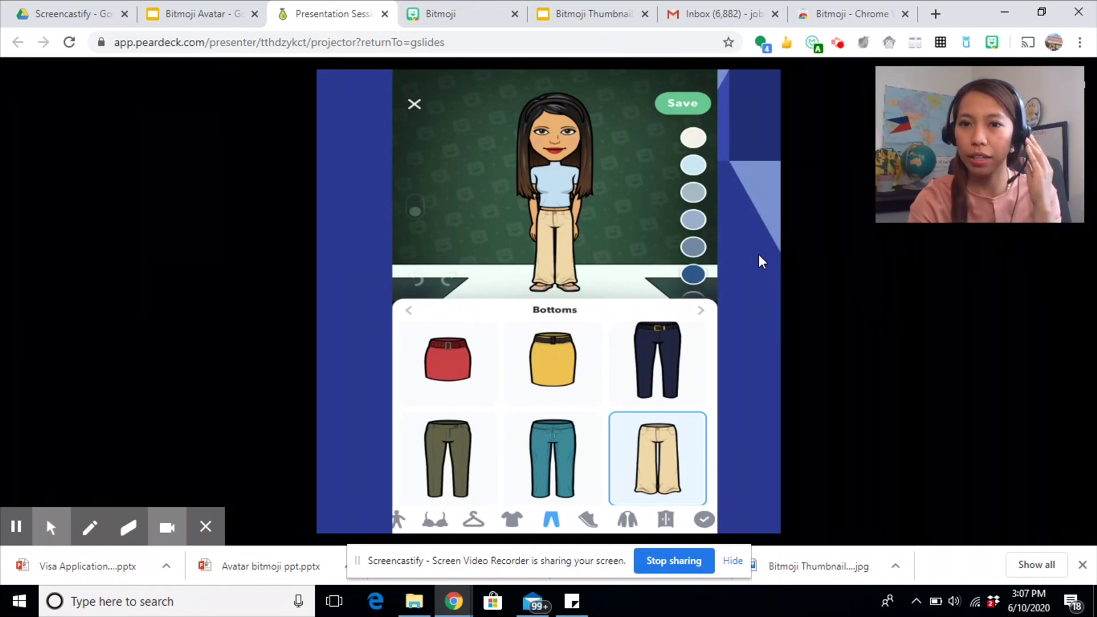
key("Right")
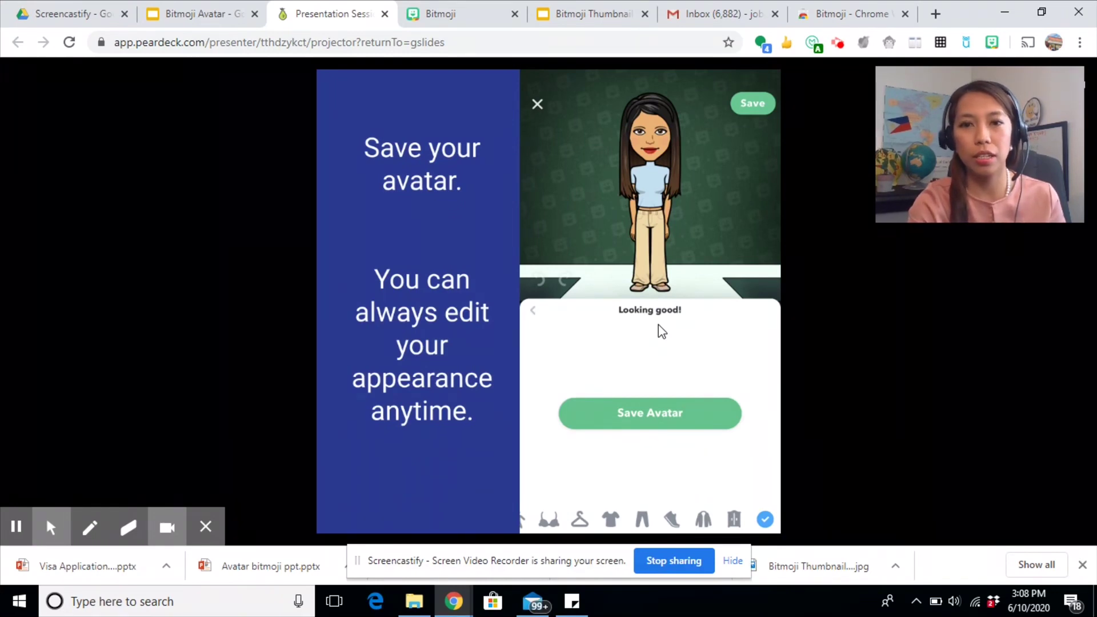
- Advance past the pre-made avatar collection slide to the 'Sample collection.' slide
key("Right")
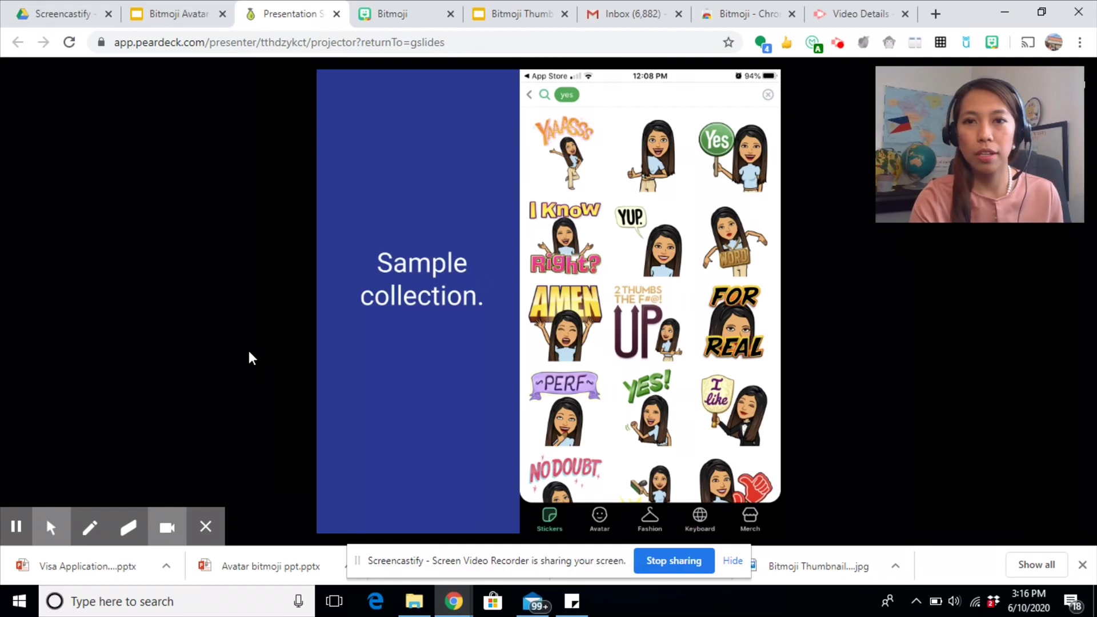
- Step through the 'Uses:' slide to 'Download the Bitmoji extension for Google Chrome'
key("Right")
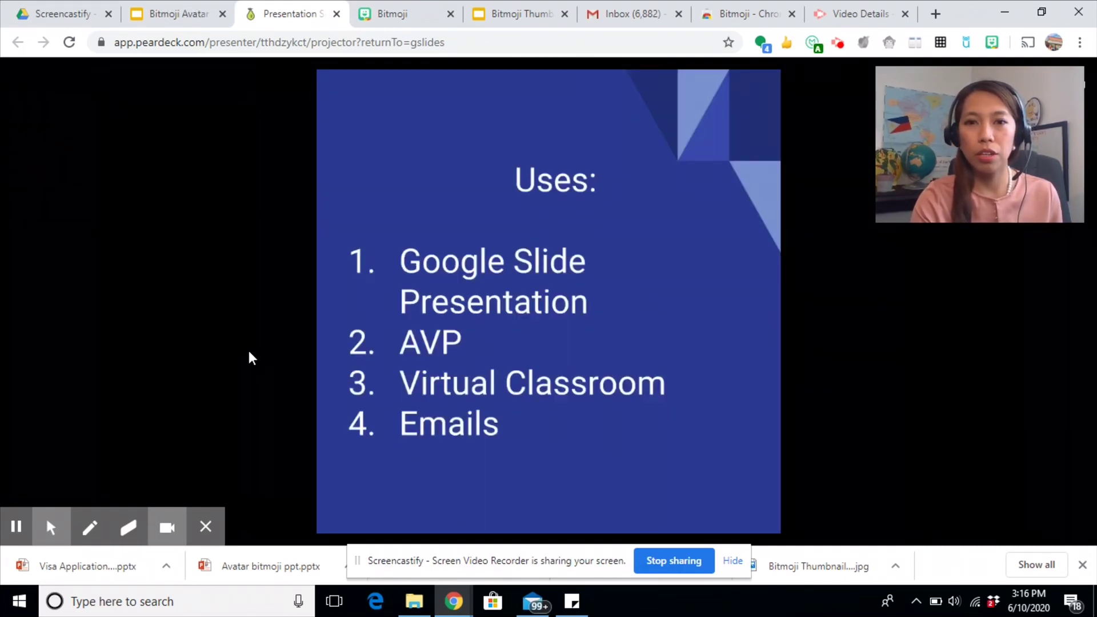
mouse_move(676, 321)
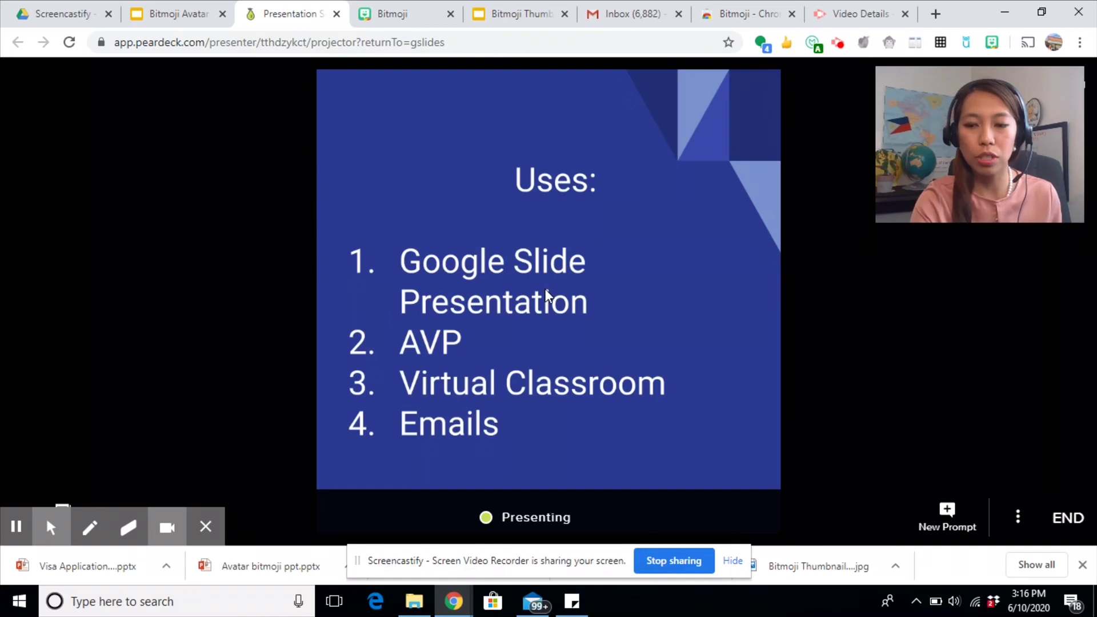
key("Right")
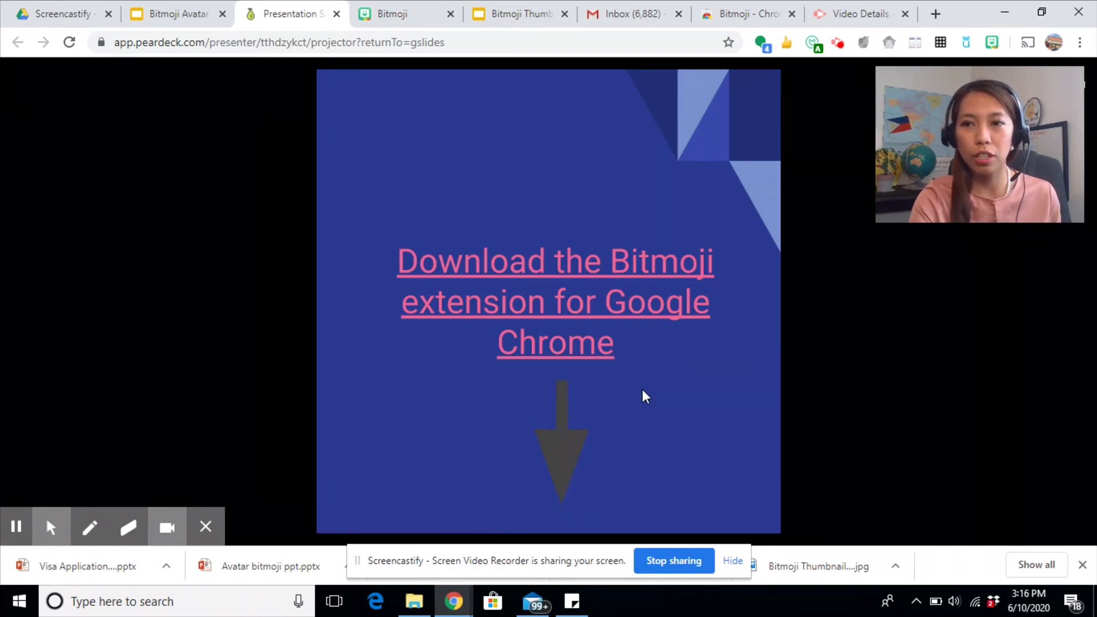
- Follow the slide's link to the Bitmoji extension page in the Chrome Web Store
left_click(585, 316)
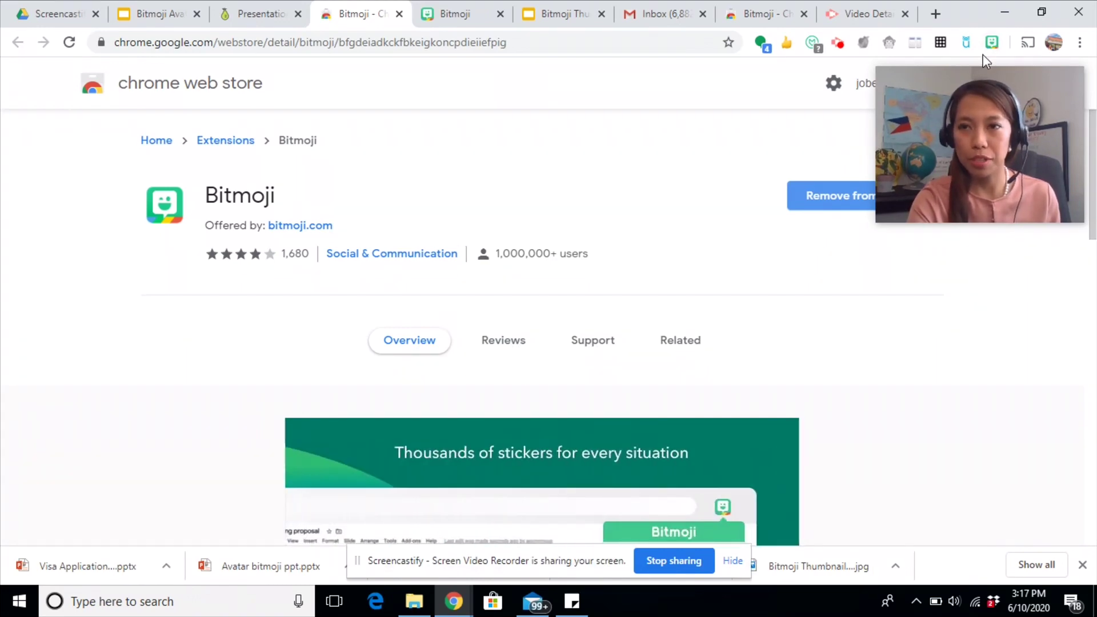
- Back in the Bitmoji Avatar deck, delete the How ya feelin'? sticker from slide 2
left_click(155, 13)
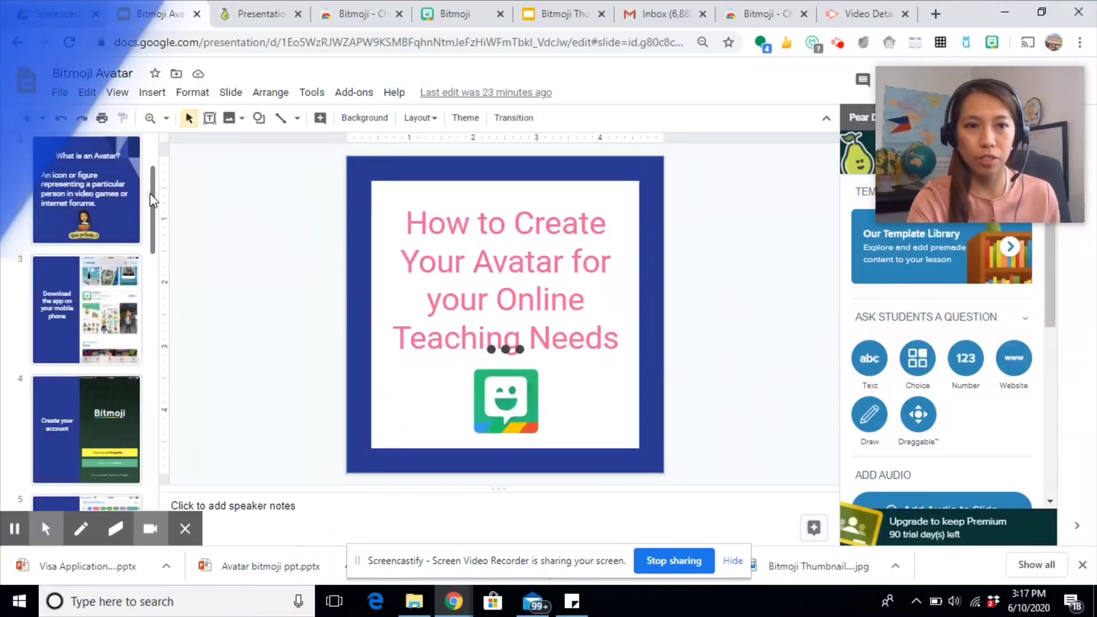
left_click(92, 217)
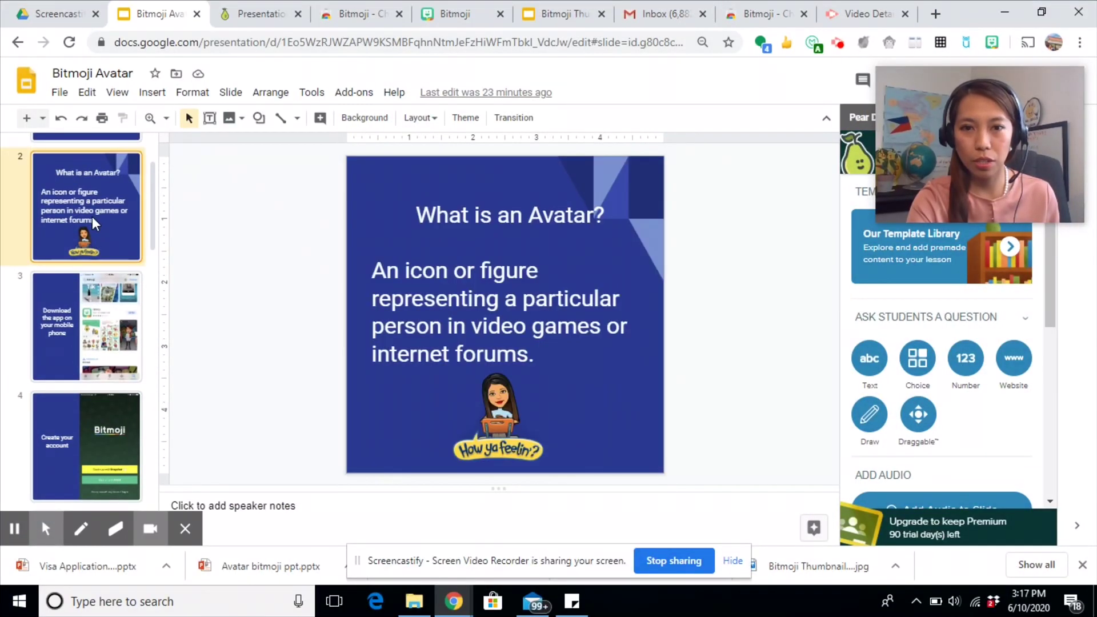
left_click(499, 426)
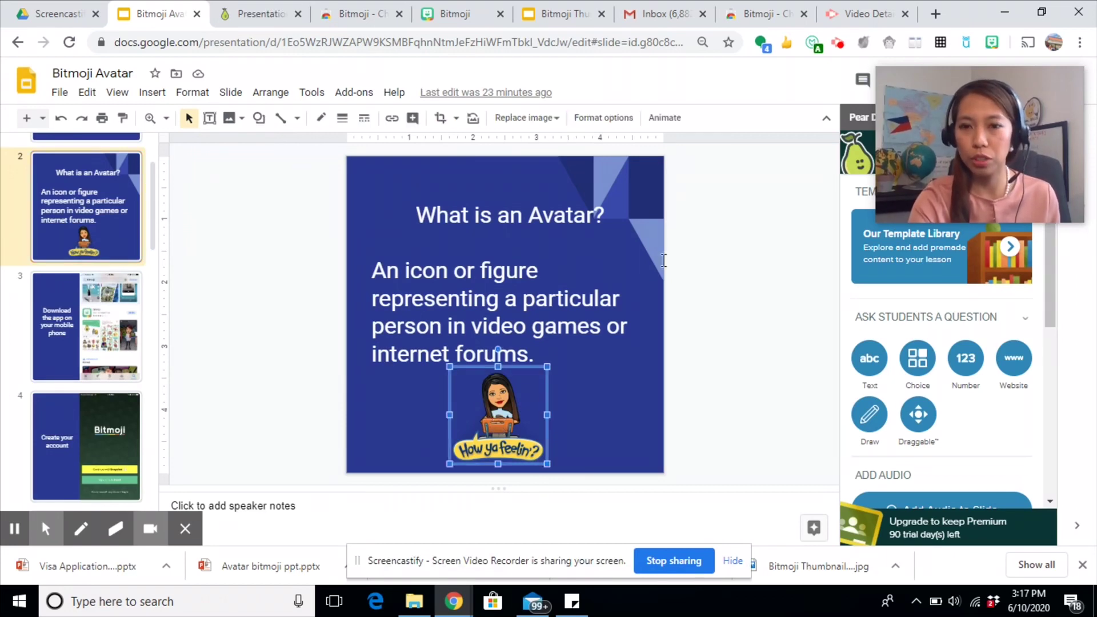
left_click(652, 294)
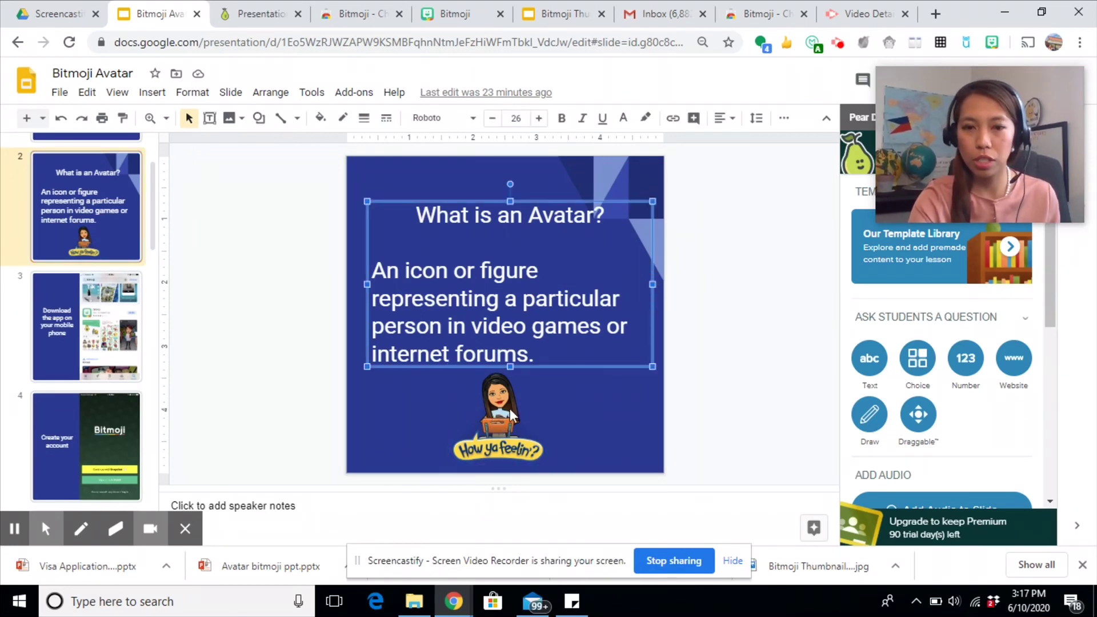
left_click(509, 409)
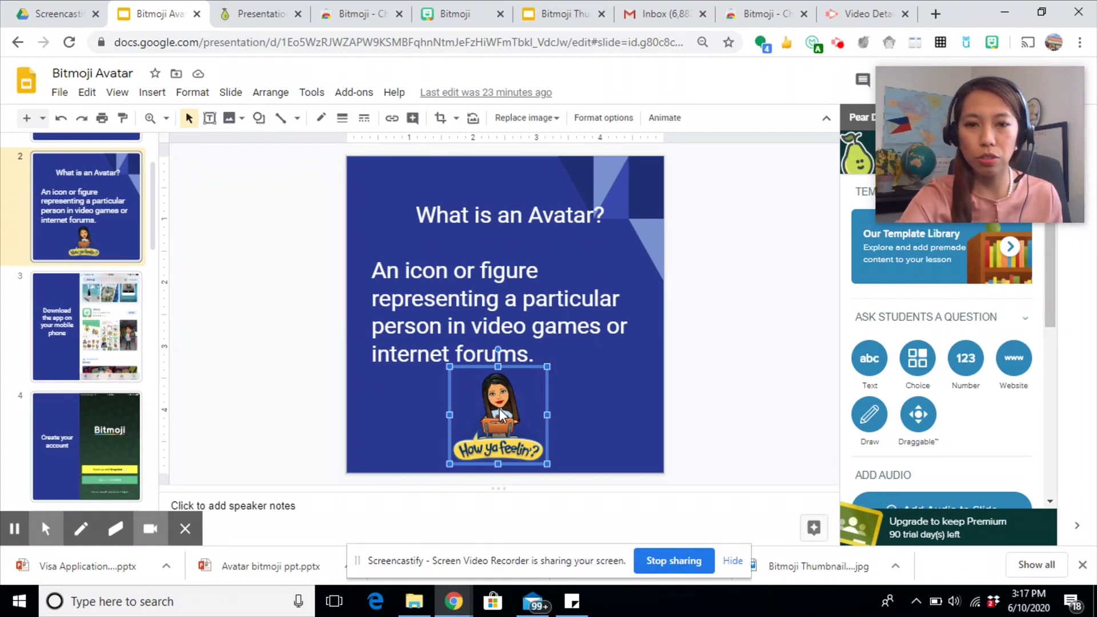
key("Delete")
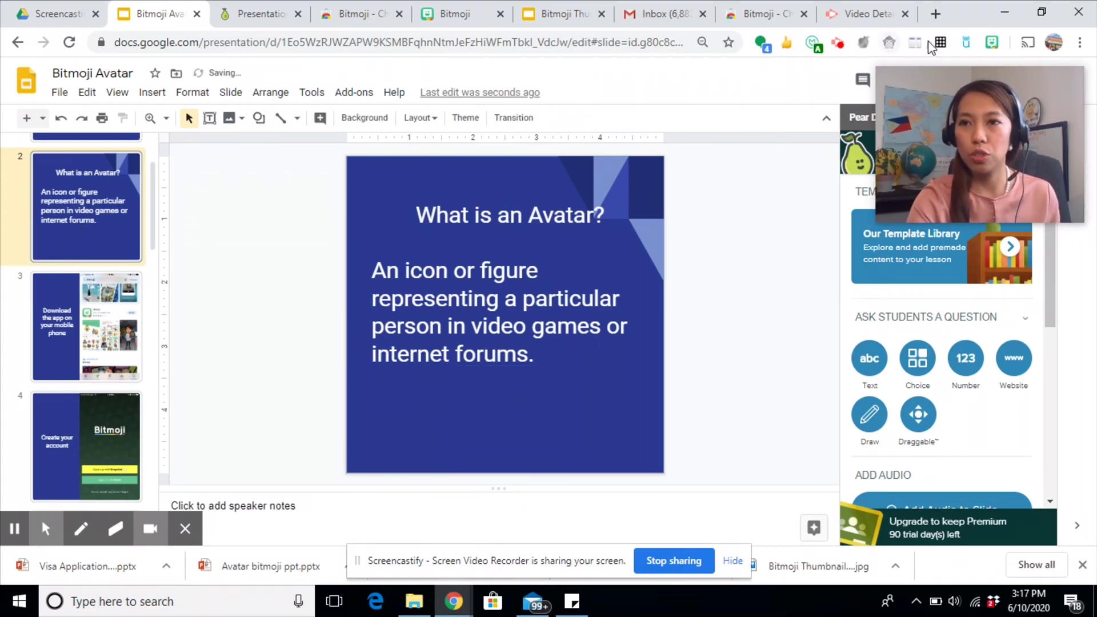
- Place the Bon Voyage Bitmoji sticker, found by searching 'travel', onto the slide
left_click(997, 47)
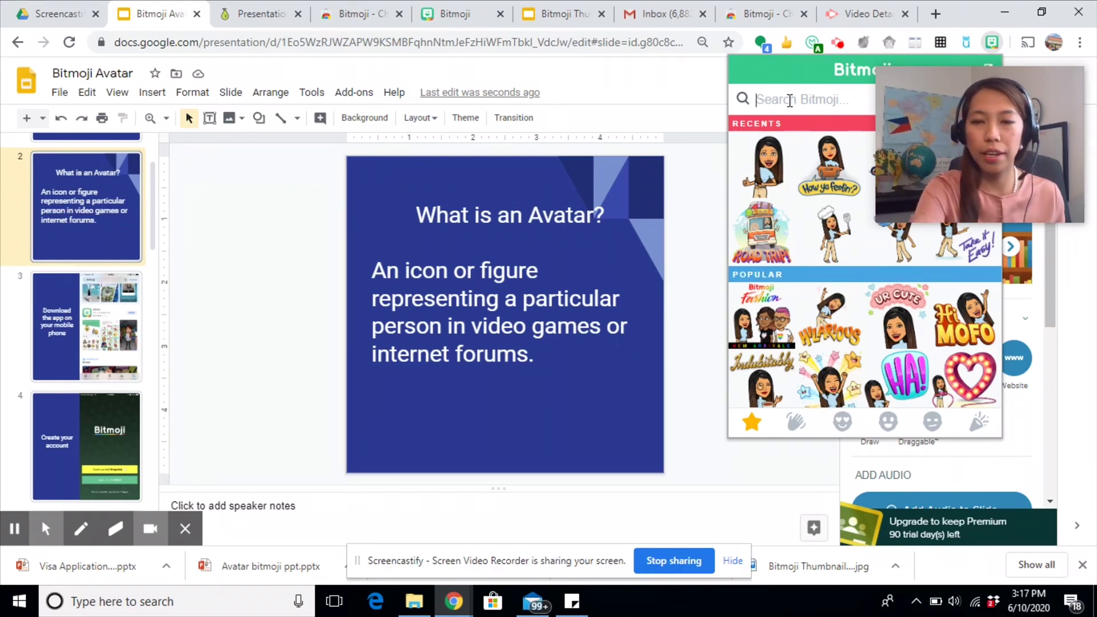
type("travel")
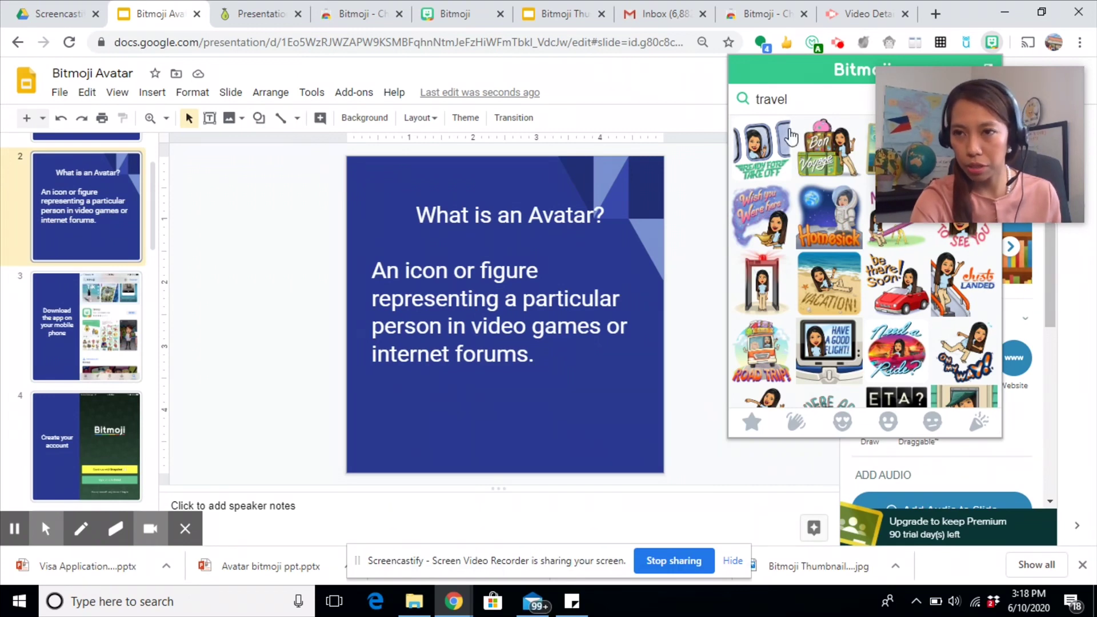
left_click(831, 162)
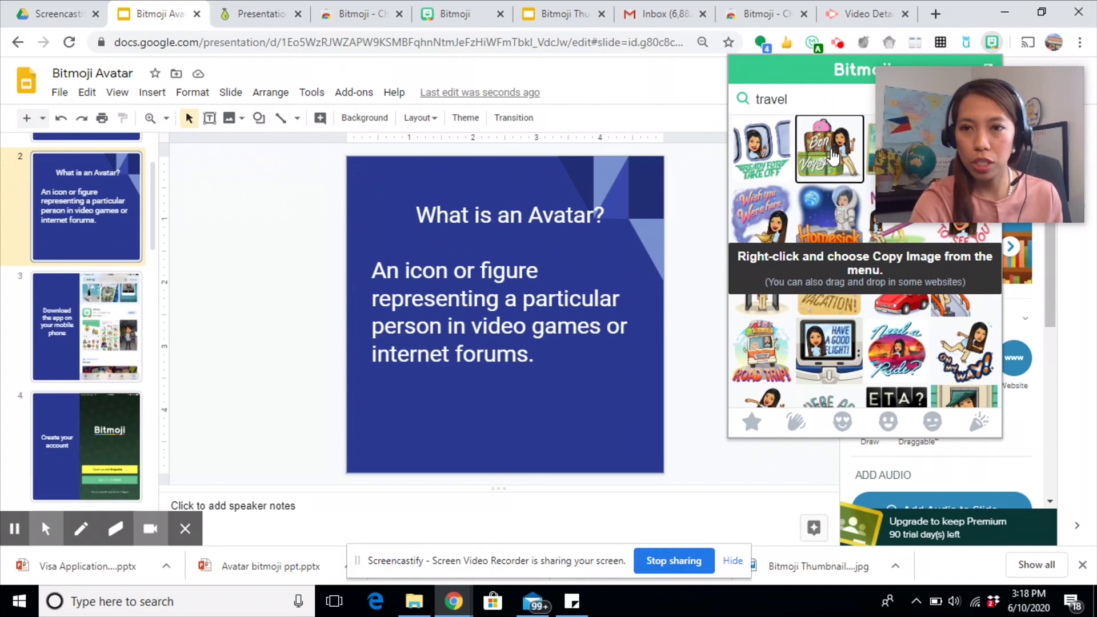
left_click_drag(834, 152, 498, 409)
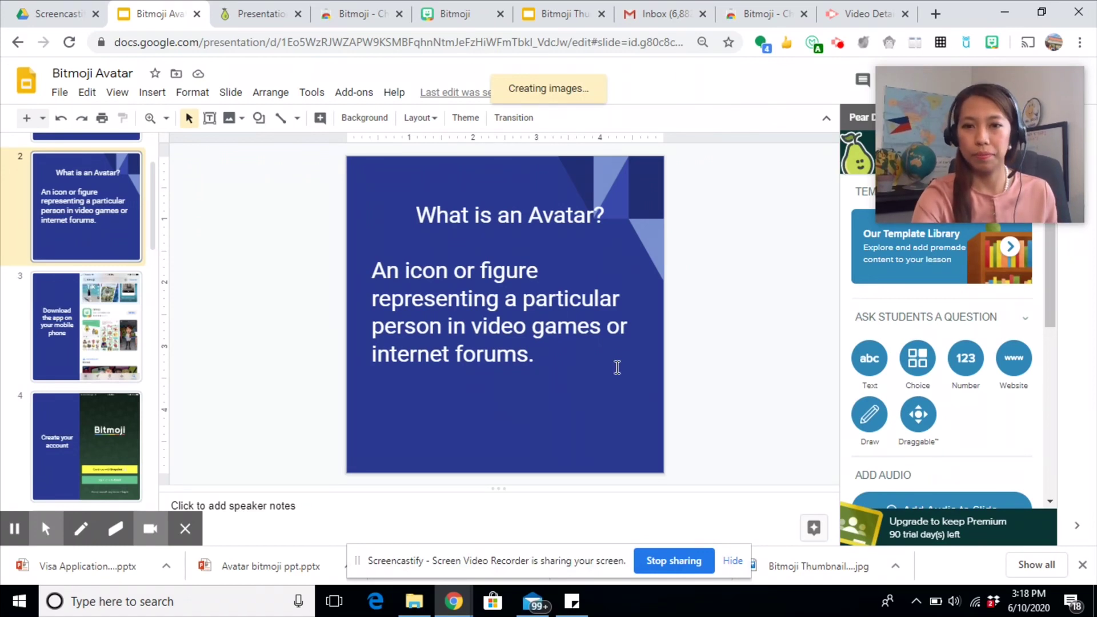
- Shrink the Bon Voyage sticker and move it to the slide's lower-right corner
left_click_drag(654, 464, 515, 239)
left_click_drag(621, 184, 450, 377)
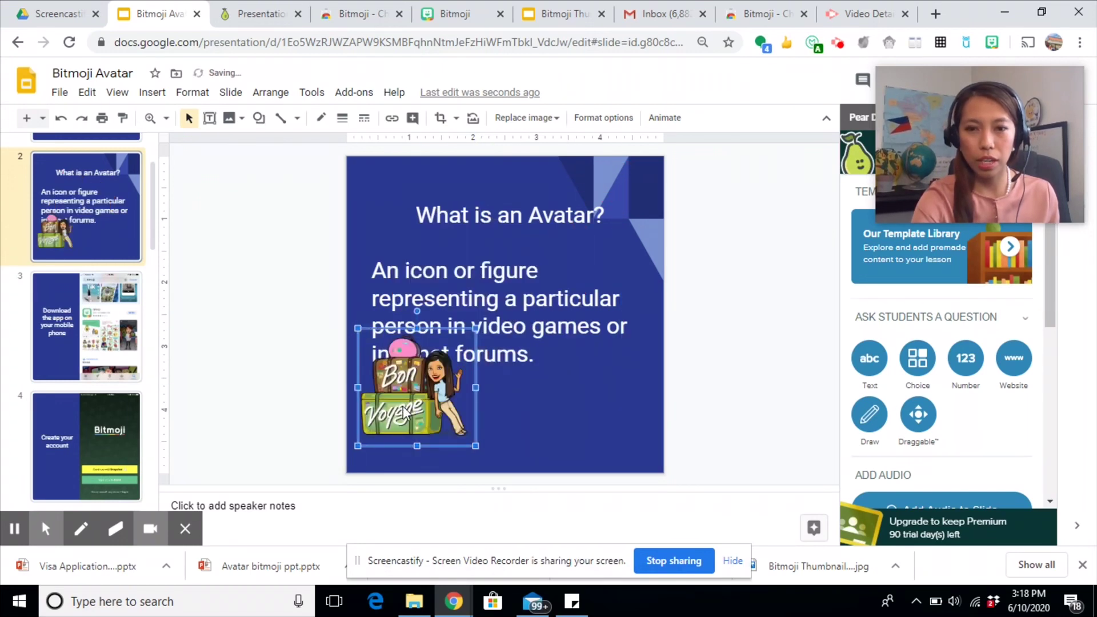
left_click_drag(404, 413, 578, 426)
- Change the sticker's Fade in animation to Fly in from top, then present slide 2
left_click(492, 428)
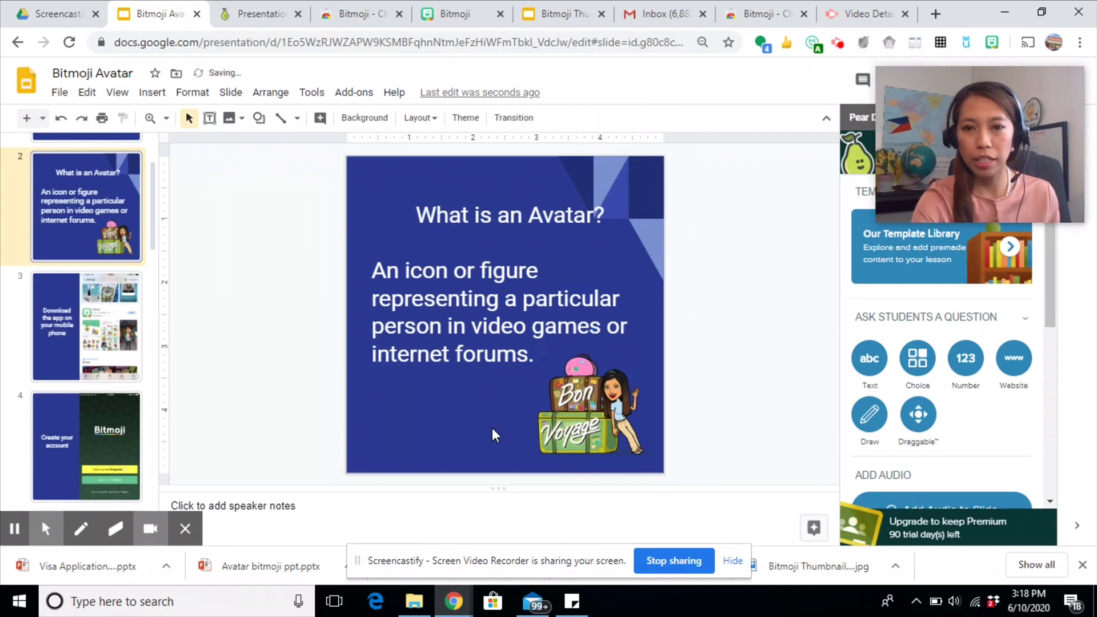
left_click(621, 406)
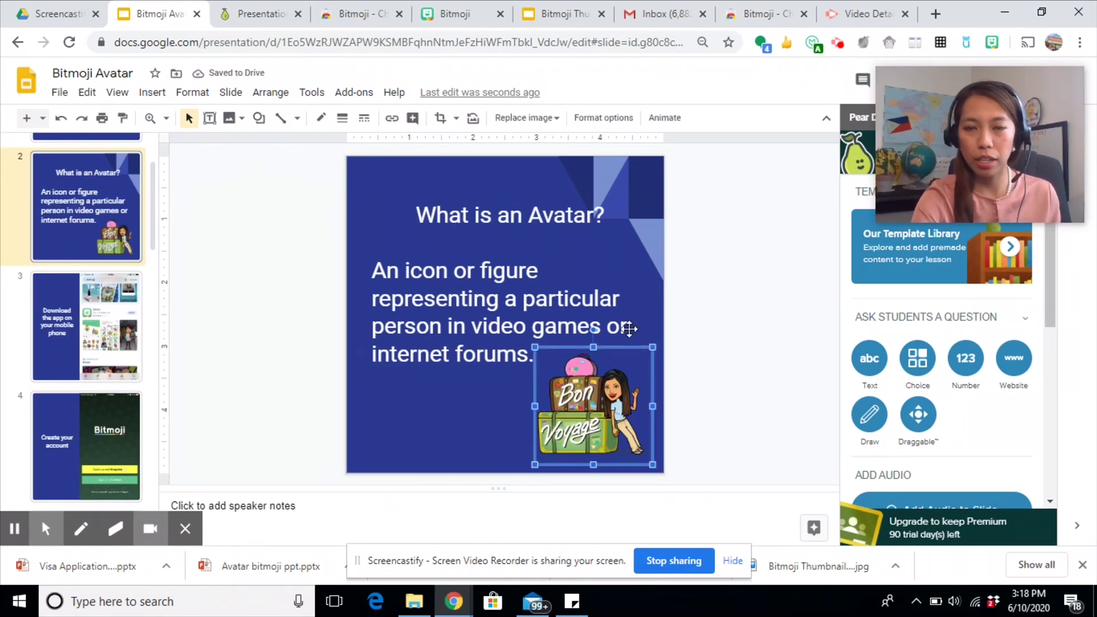
left_click(668, 121)
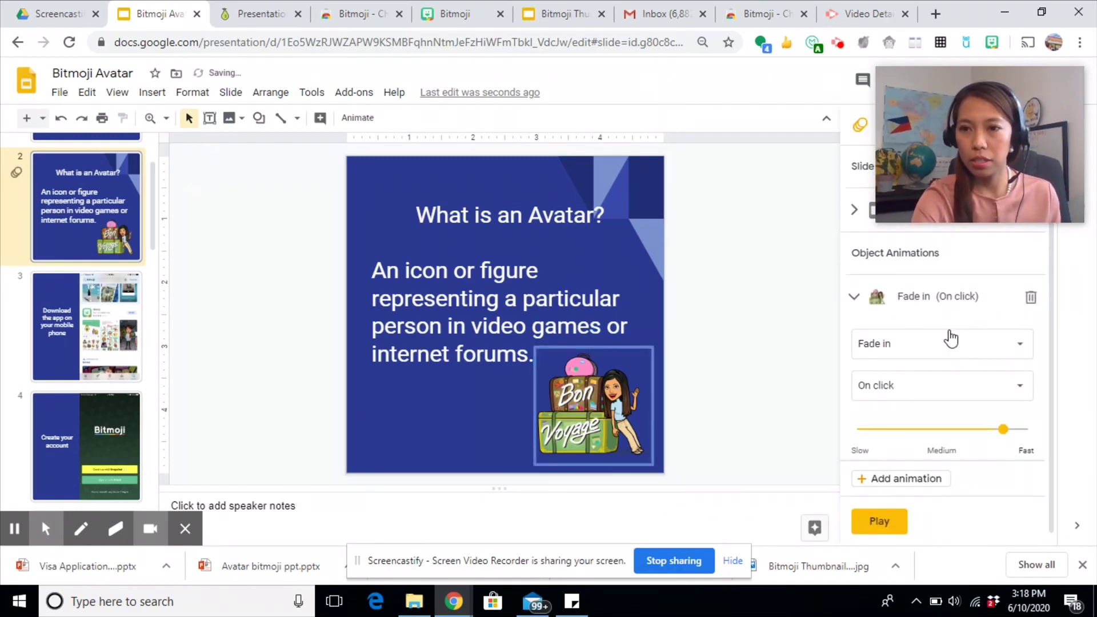
left_click(962, 307)
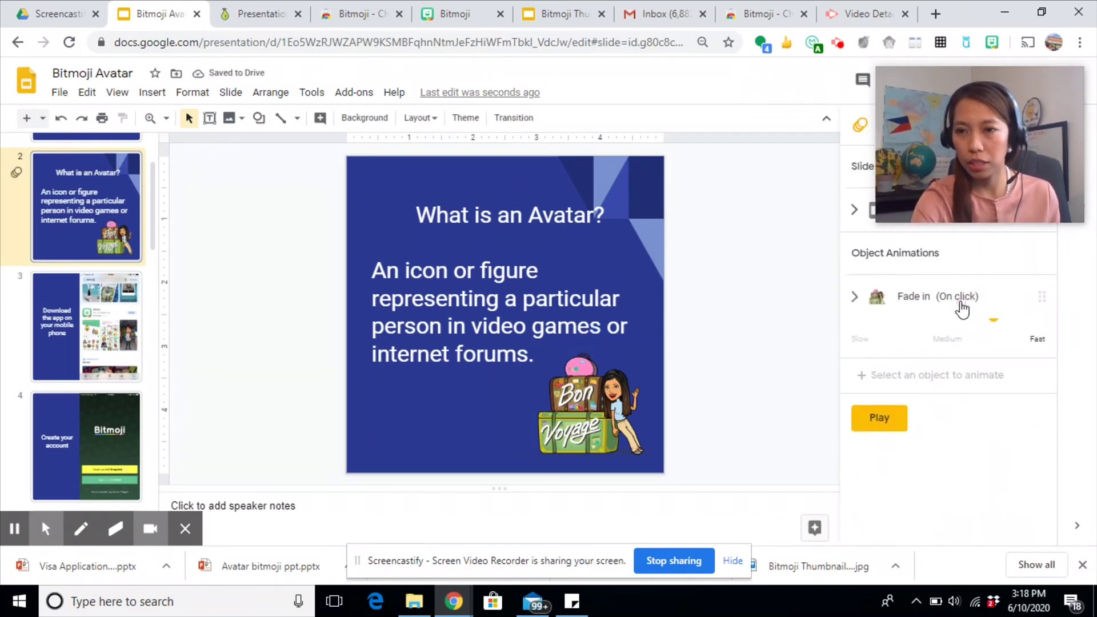
left_click(962, 308)
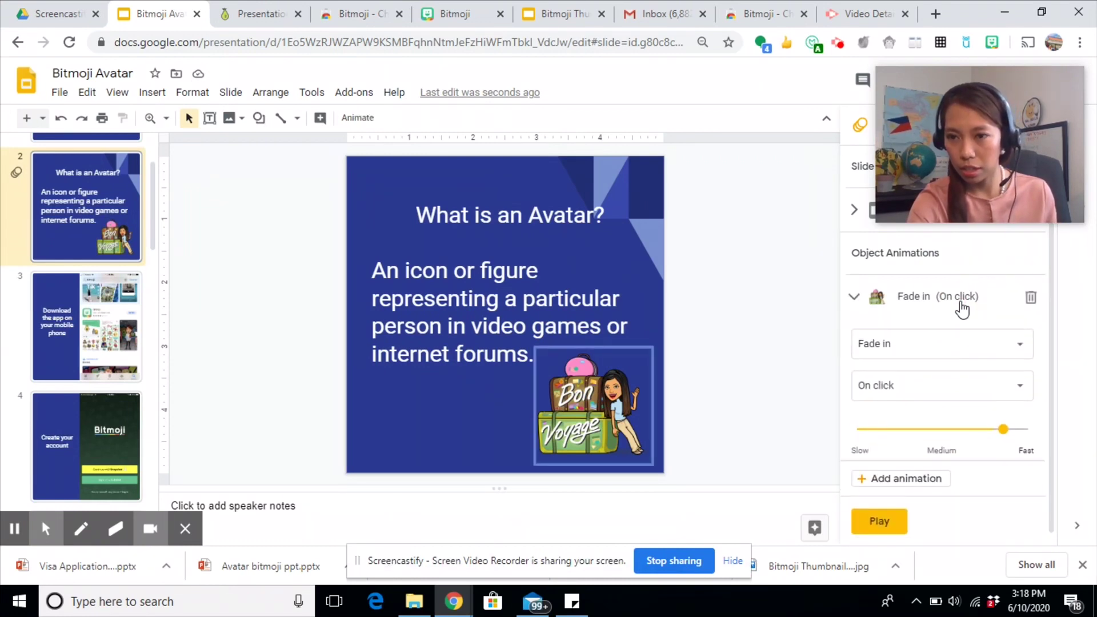
left_click(1021, 350)
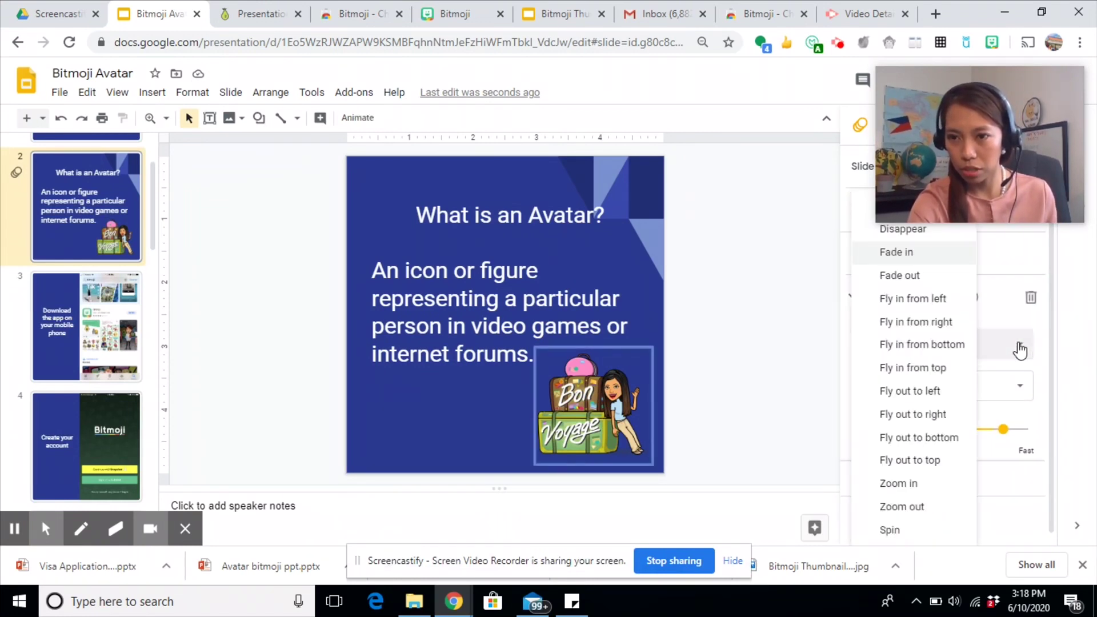
left_click(940, 369)
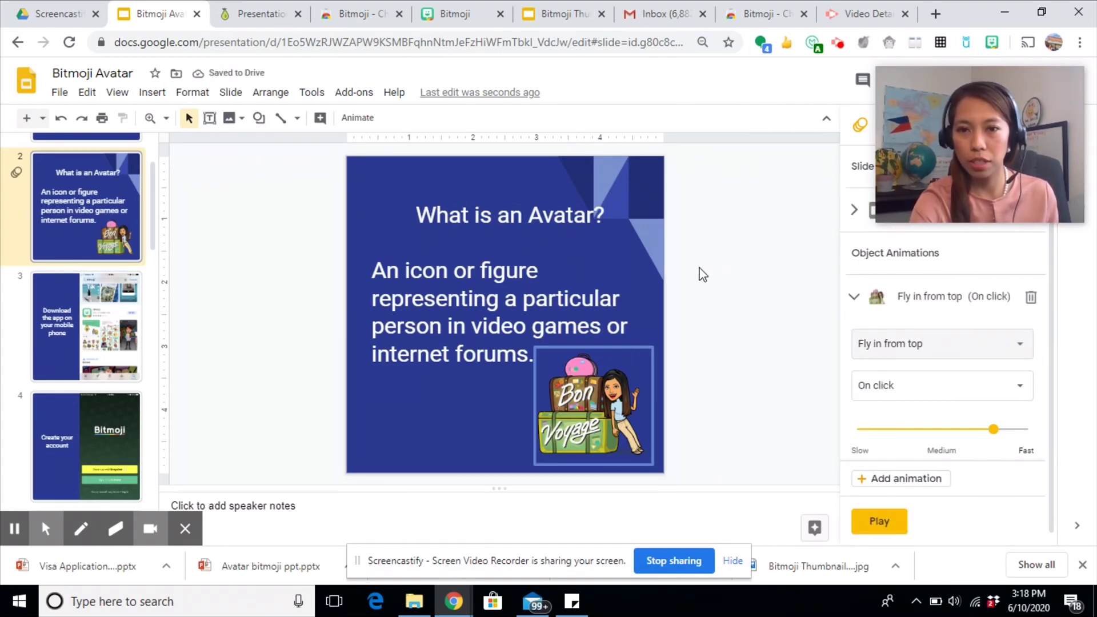
left_click(926, 75)
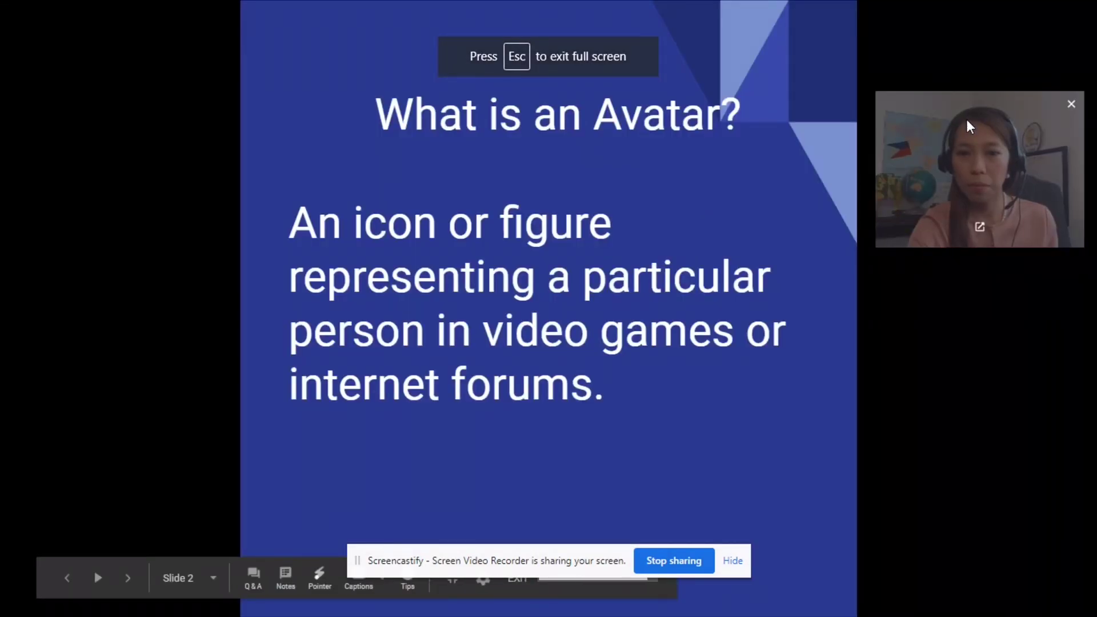
left_click_drag(966, 119, 962, 50)
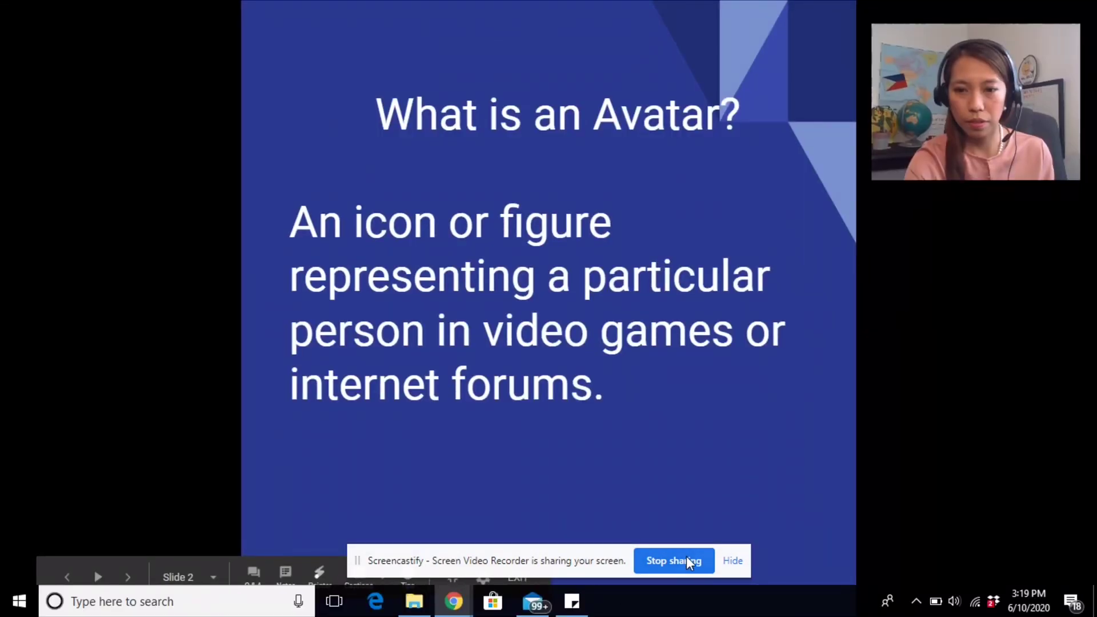
left_click(764, 469)
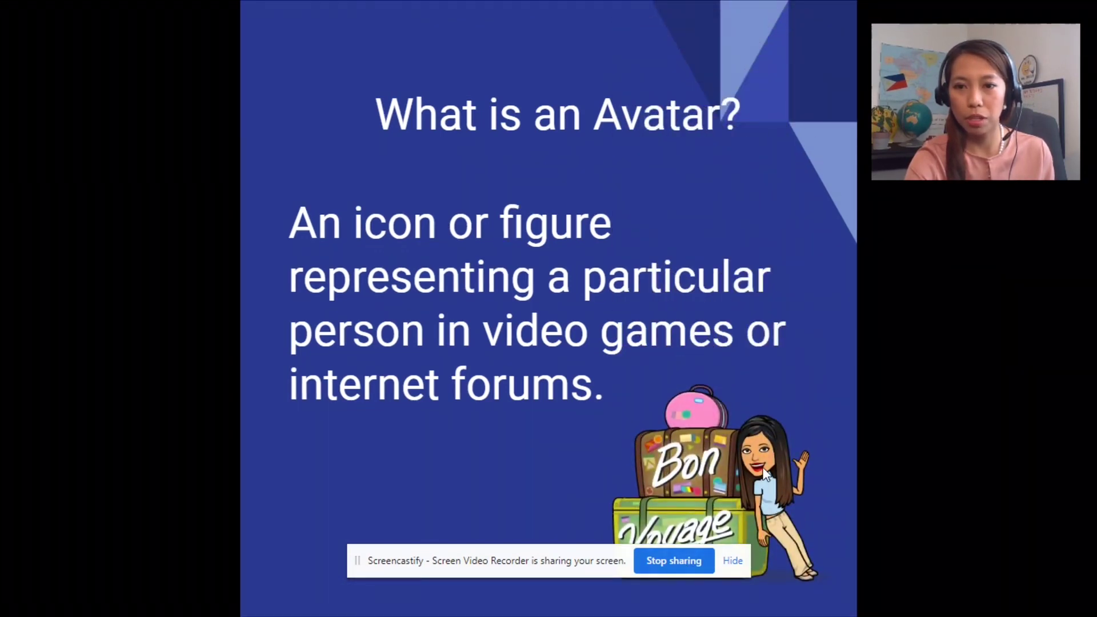
left_click(734, 561)
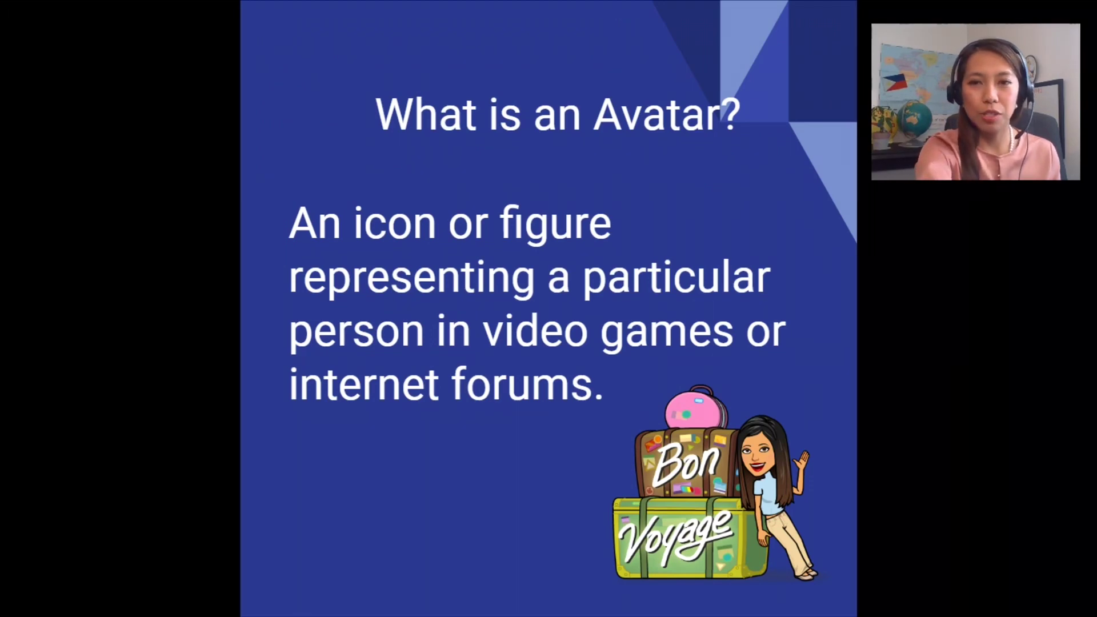
key("Escape")
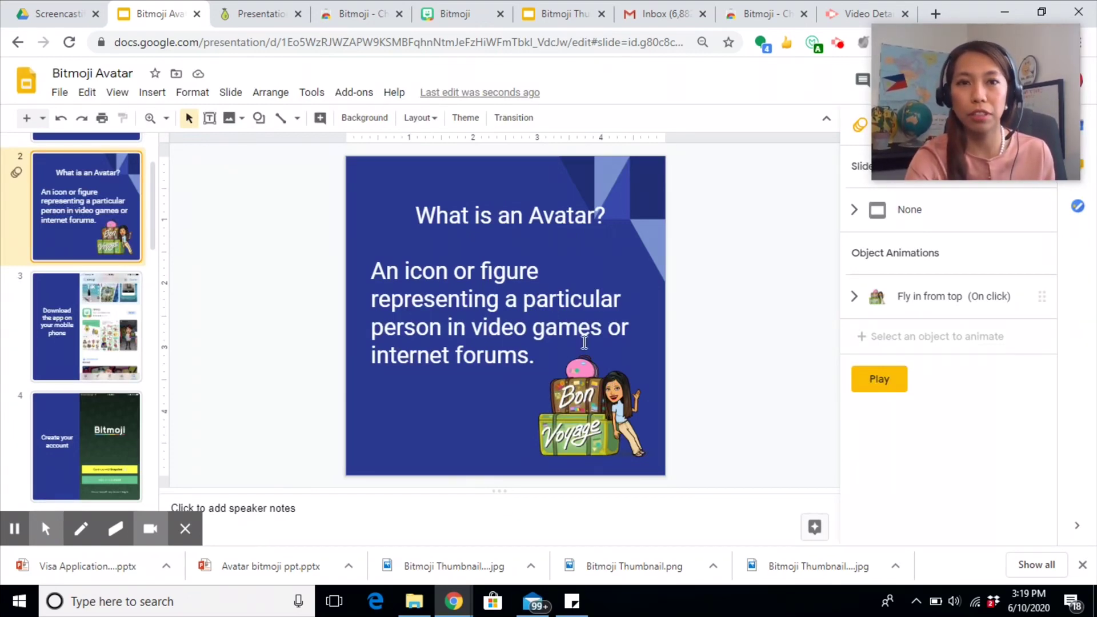
- Pass through the Bitmoji site and Bitmoji Thumbnail tabs to reach Gmail
left_click(453, 16)
left_click(563, 16)
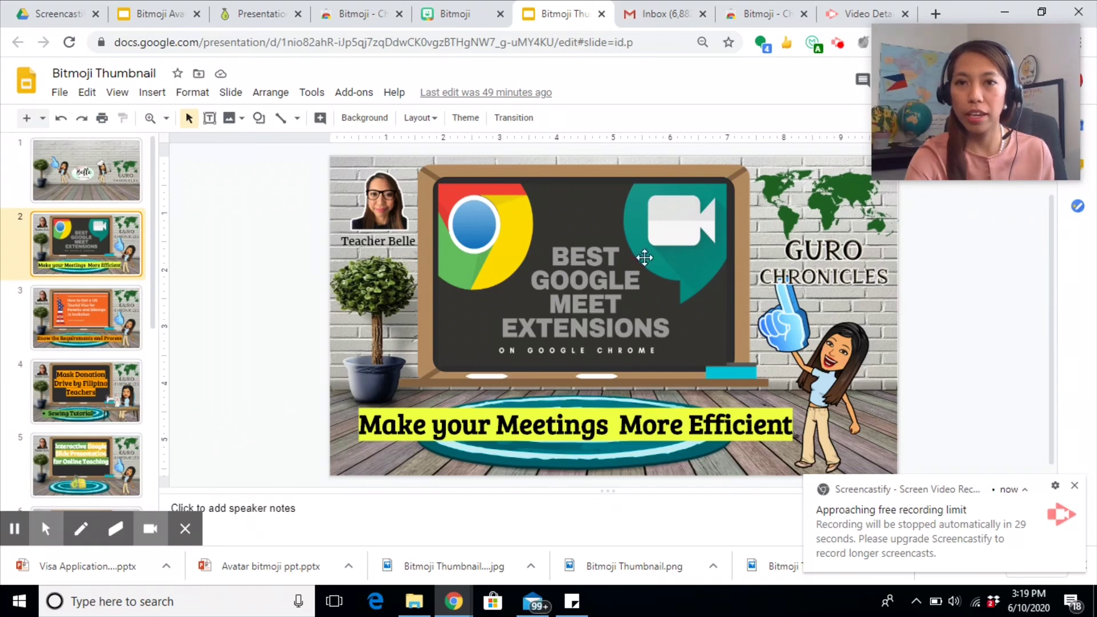
left_click(666, 14)
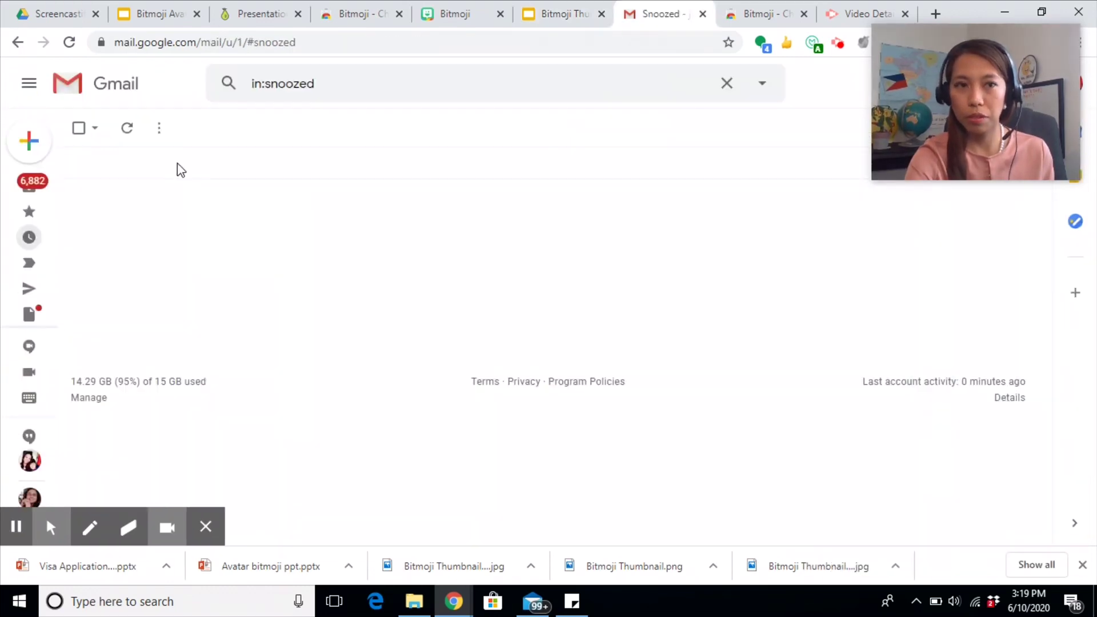
- Compose an email with the How's it goin' sticker from a 'how are you' search, then minimize it
left_click(32, 142)
left_click(992, 42)
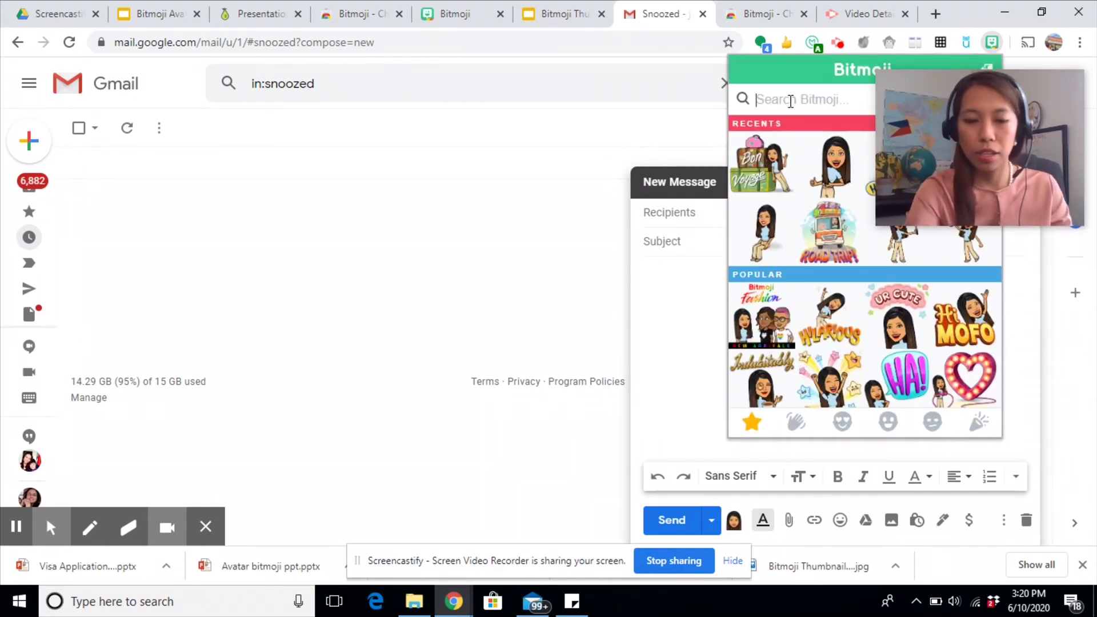
type("how are you")
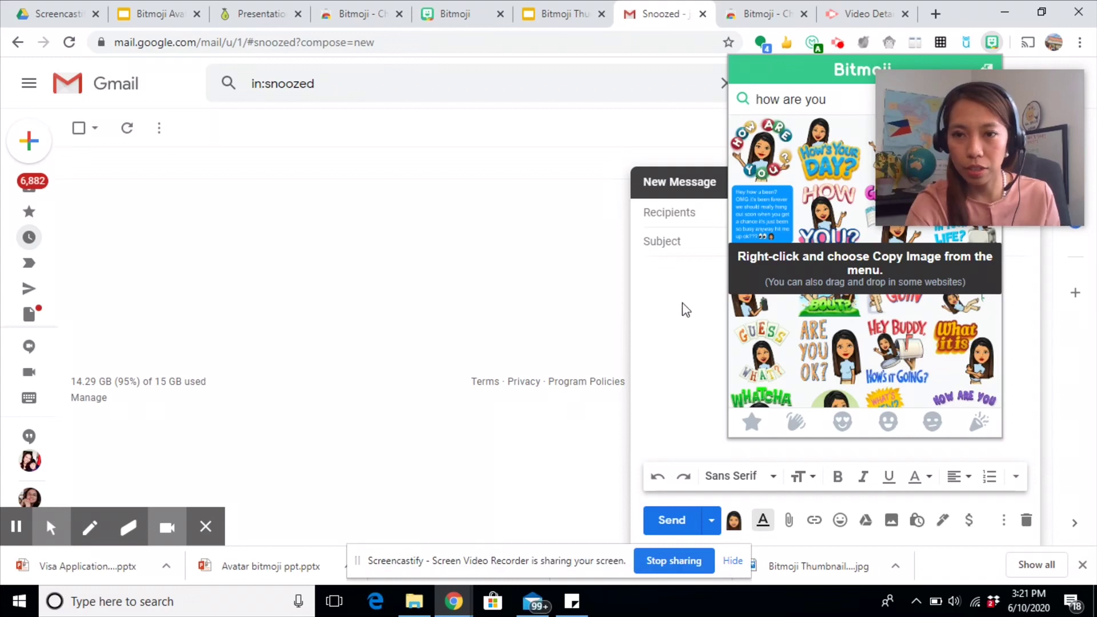
left_click_drag(900, 273, 690, 287)
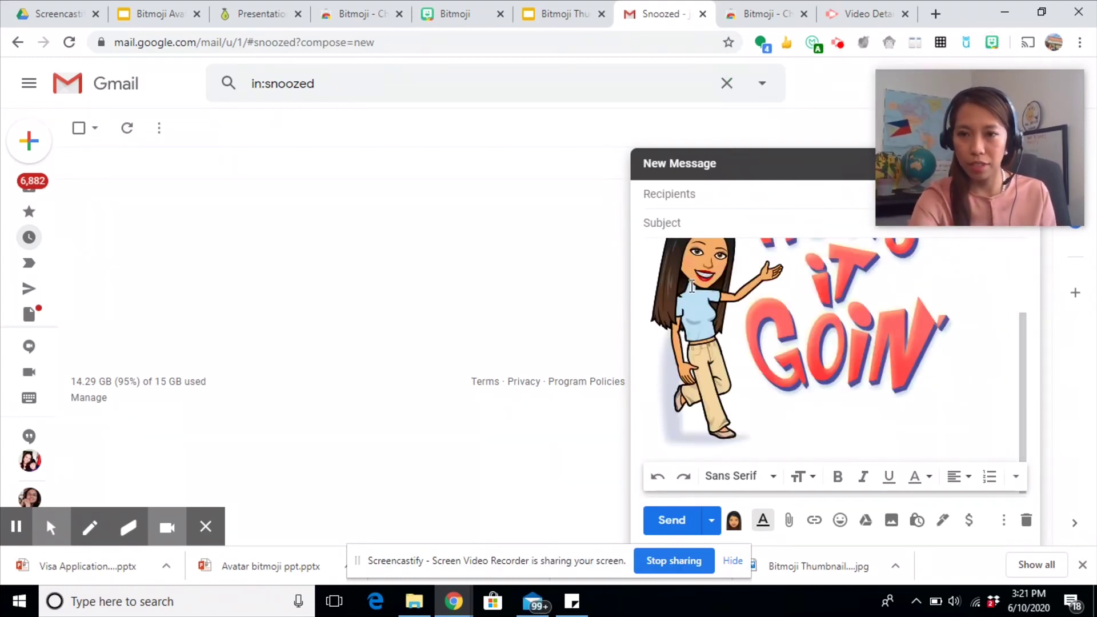
left_click_drag(1027, 398, 1023, 293)
left_click_drag(1020, 332, 1025, 361)
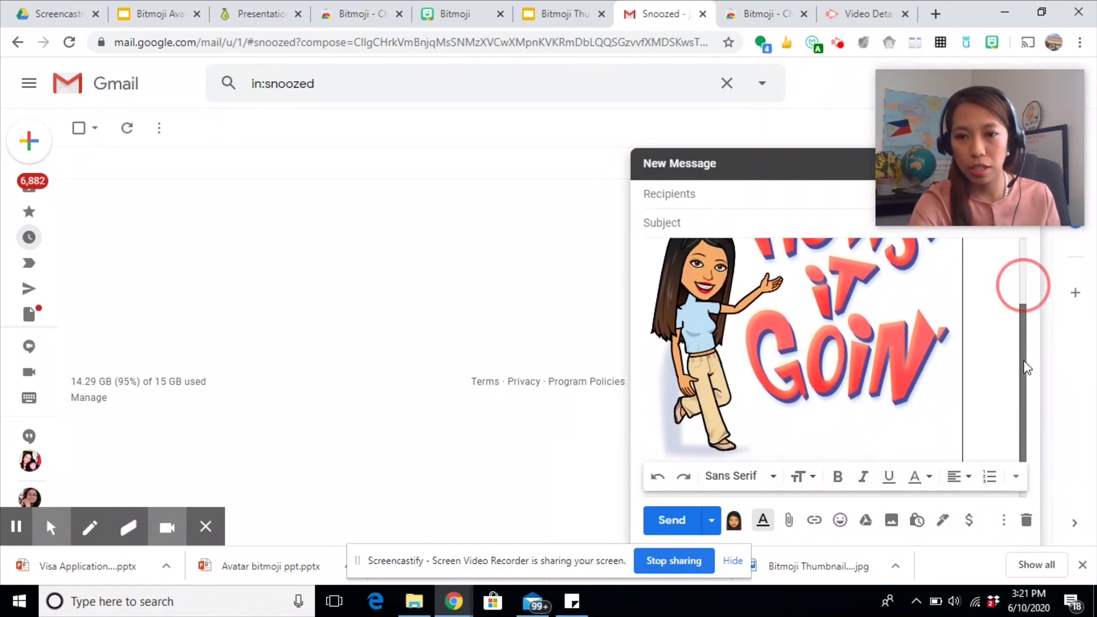
left_click(800, 164)
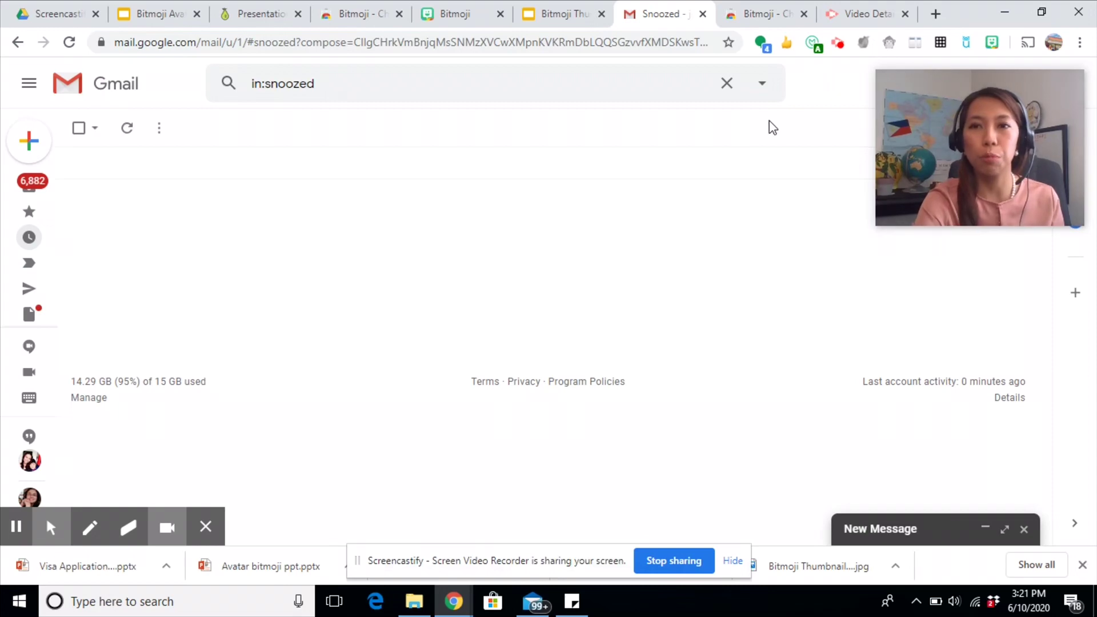